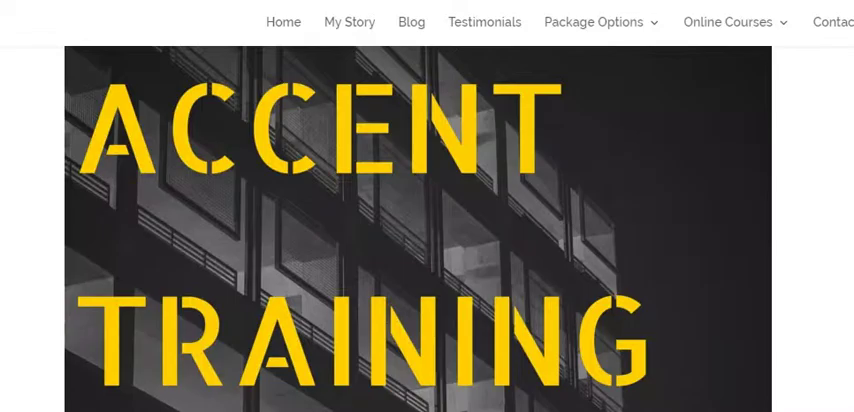
scroll(427, 230, down, 2)
scroll(427, 230, down, 2)
scroll(427, 230, down, 3)
scroll(427, 230, down, 1)
scroll(427, 230, down, 2)
scroll(427, 230, down, 2)
scroll(427, 230, down, 1)
scroll(427, 230, down, 1)
scroll(427, 230, down, 2)
scroll(427, 230, up, 2)
scroll(427, 230, up, 1)
scroll(427, 230, down, 1)
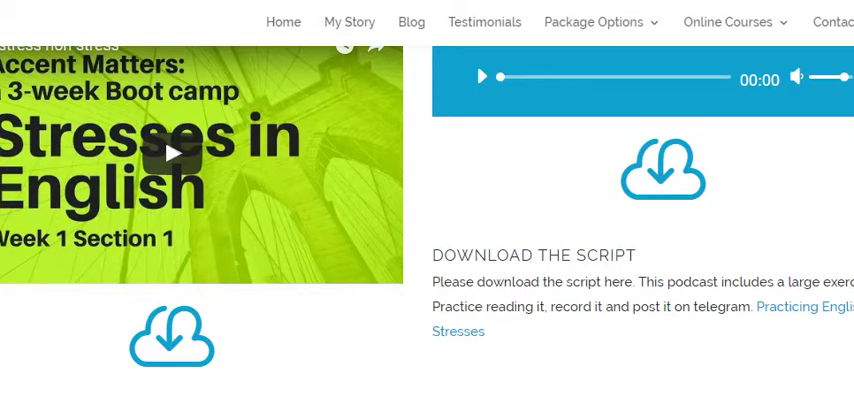
scroll(427, 230, down, 1)
scroll(427, 230, up, 2)
scroll(427, 230, down, 1)
scroll(427, 230, down, 2)
scroll(427, 230, down, 2)
scroll(427, 230, down, 2)
scroll(427, 230, down, 2)
scroll(427, 230, down, 1)
scroll(427, 230, down, 2)
scroll(427, 230, down, 3)
scroll(427, 230, down, 1)
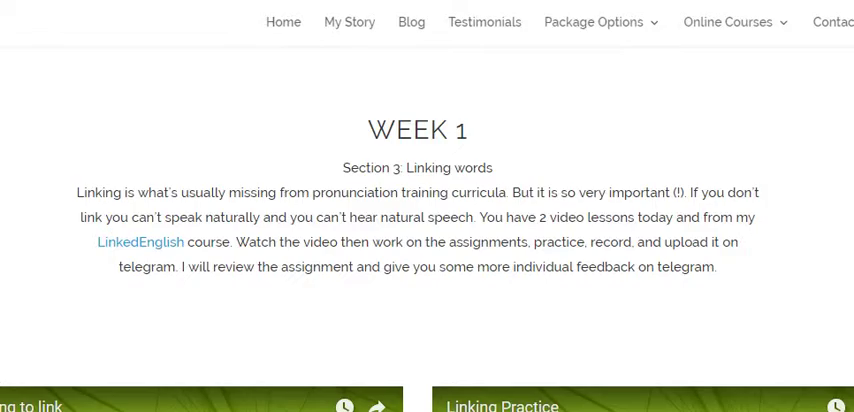
scroll(427, 230, down, 1)
scroll(427, 230, down, 2)
scroll(427, 230, down, 3)
scroll(427, 230, down, 1)
scroll(427, 230, down, 3)
scroll(427, 230, down, 1)
scroll(427, 230, down, 3)
scroll(427, 230, down, 2)
scroll(427, 230, down, 5)
scroll(427, 230, down, 3)
scroll(427, 230, down, 1)
scroll(427, 230, down, 3)
scroll(427, 230, down, 2)
scroll(427, 230, down, 1)
scroll(427, 230, down, 3)
scroll(427, 230, down, 3)
scroll(427, 230, down, 1)
scroll(427, 230, down, 2)
scroll(427, 230, down, 2)
scroll(427, 230, down, 2)
scroll(427, 230, down, 2)
scroll(427, 230, down, 3)
scroll(427, 230, down, 3)
scroll(427, 230, down, 1)
scroll(427, 230, down, 3)
scroll(427, 230, down, 1)
scroll(427, 230, down, 3)
scroll(427, 230, down, 3)
scroll(427, 230, down, 1)
scroll(427, 230, down, 1)
scroll(427, 230, up, 5)
scroll(427, 206, up, 3)
scroll(427, 206, up, 3)
scroll(427, 206, up, 3)
scroll(427, 206, up, 3)
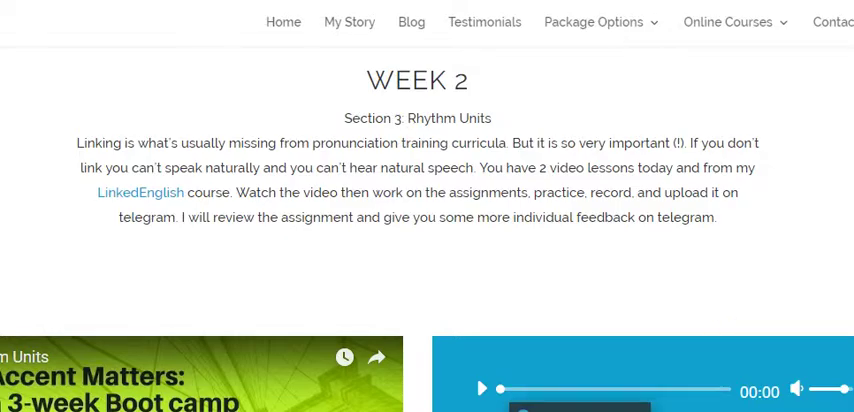
key(alt+Tab)
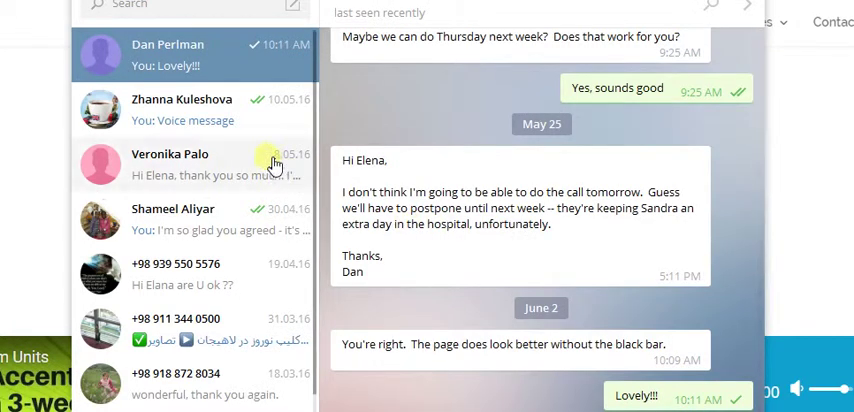
click(227, 126)
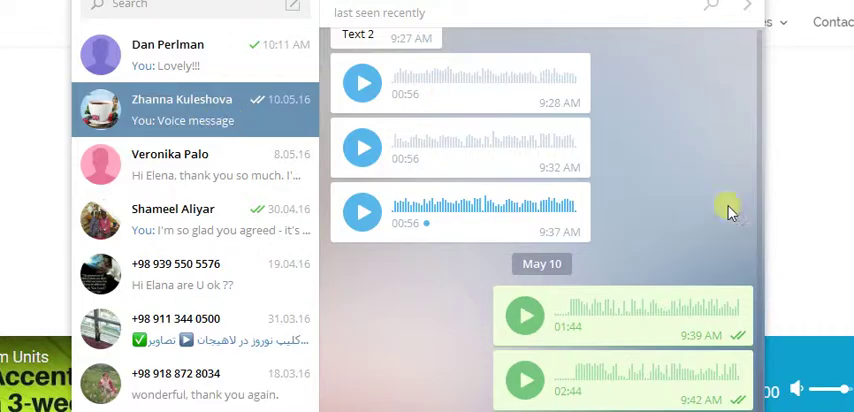
scroll(758, 283, up, 5)
scroll(758, 270, up, 3)
scroll(759, 244, up, 3)
scroll(759, 235, up, 3)
scroll(760, 210, up, 3)
scroll(760, 220, up, 3)
scroll(762, 245, down, 10)
scroll(762, 255, down, 5)
scroll(762, 265, down, 3)
scroll(760, 278, down, 5)
scroll(759, 288, down, 3)
scroll(759, 293, down, 1)
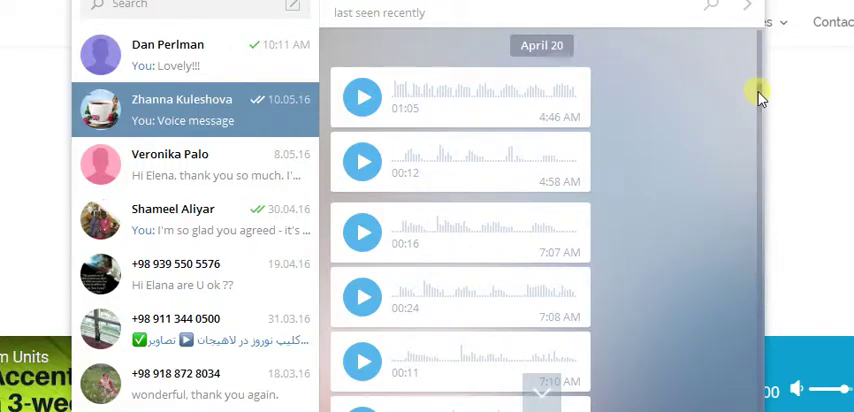
drag(757, 97, 757, 111)
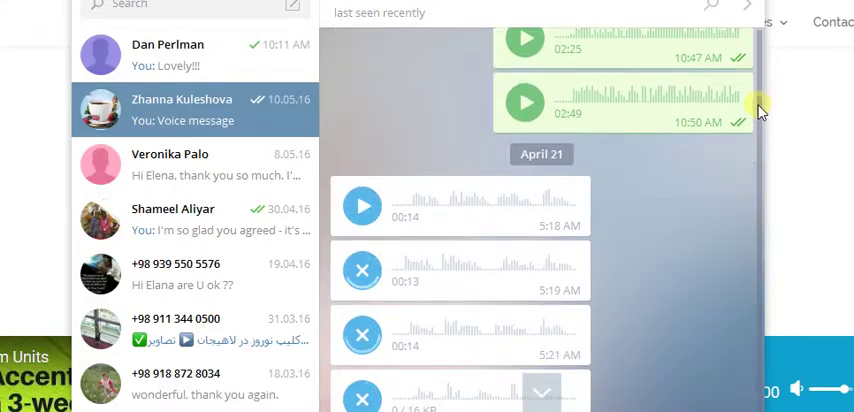
scroll(757, 111, down, 2)
scroll(757, 111, down, 1)
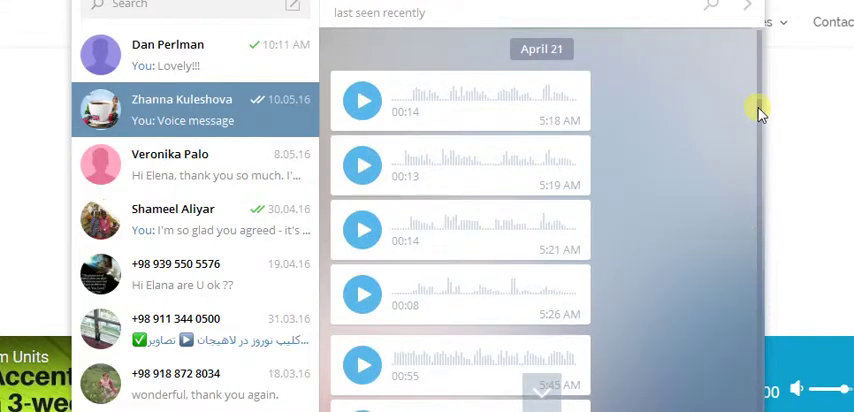
scroll(757, 113, down, 1)
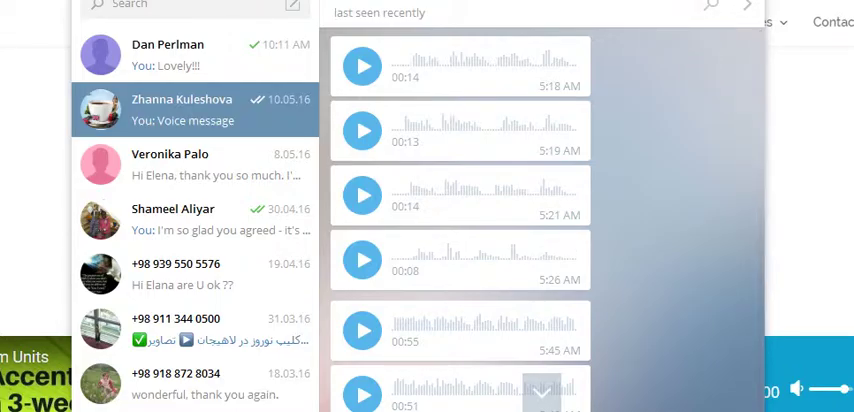
click(700, 0)
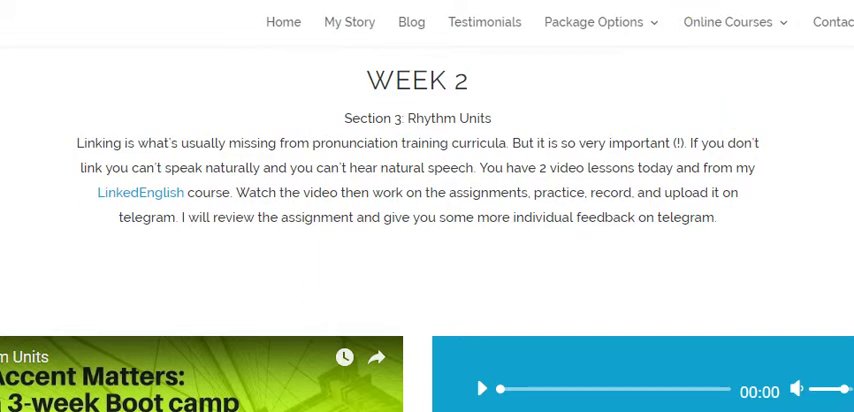
scroll(427, 206, down, 2)
scroll(427, 206, down, 2)
scroll(427, 206, down, 1)
scroll(427, 206, down, 2)
scroll(427, 206, down, 3)
scroll(427, 206, down, 2)
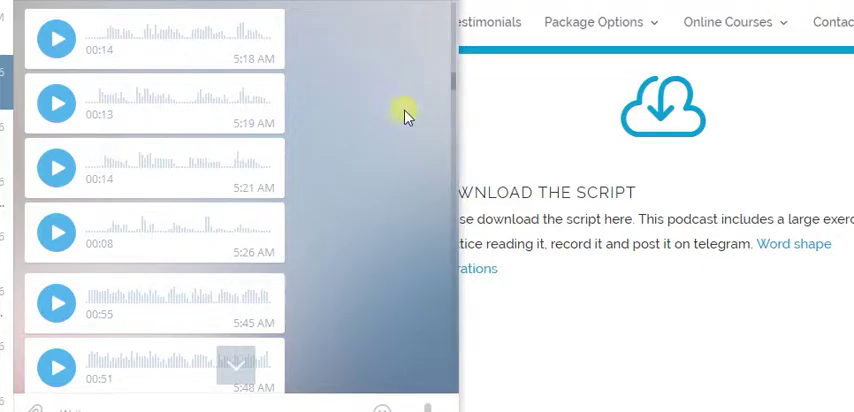
scroll(455, 84, down, 2)
scroll(455, 84, down, 2)
scroll(455, 88, down, 3)
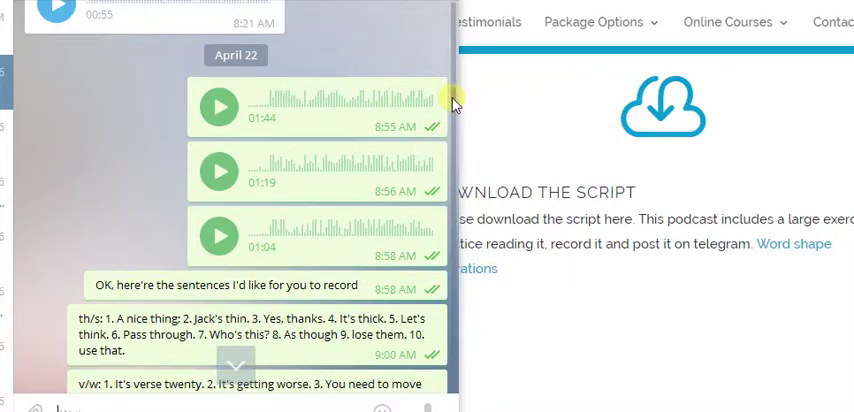
scroll(458, 110, down, 3)
scroll(453, 115, down, 2)
scroll(453, 115, down, 2)
scroll(454, 118, down, 3)
scroll(455, 121, down, 1)
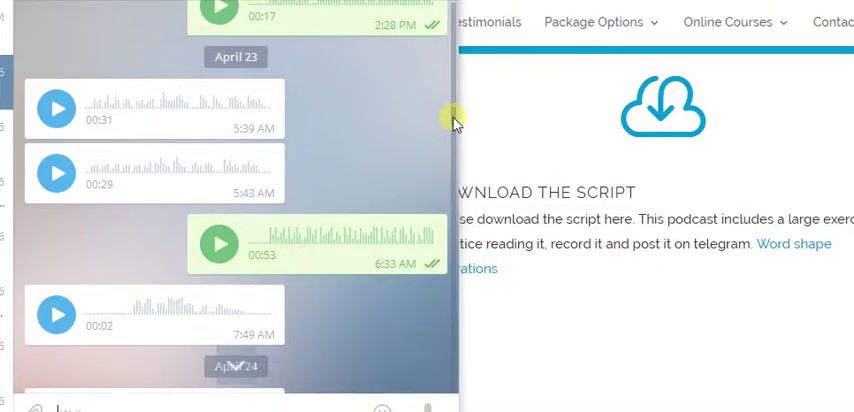
scroll(452, 123, down, 2)
scroll(453, 128, down, 3)
scroll(453, 132, down, 3)
scroll(453, 137, down, 2)
scroll(453, 137, down, 2)
scroll(453, 142, down, 1)
scroll(453, 140, up, 3)
scroll(452, 134, up, 3)
scroll(452, 134, up, 2)
scroll(453, 128, down, 1)
scroll(453, 131, down, 1)
scroll(453, 133, down, 2)
scroll(453, 135, down, 2)
scroll(453, 137, down, 1)
scroll(454, 140, down, 1)
scroll(453, 143, down, 3)
scroll(451, 150, down, 2)
scroll(451, 153, down, 1)
scroll(452, 155, down, 1)
scroll(453, 157, down, 2)
scroll(452, 159, down, 1)
scroll(451, 162, down, 3)
scroll(452, 170, down, 3)
scroll(452, 172, down, 3)
scroll(452, 174, down, 3)
scroll(452, 180, down, 3)
scroll(452, 190, down, 3)
scroll(452, 193, down, 3)
scroll(452, 193, down, 1)
scroll(452, 198, down, 1)
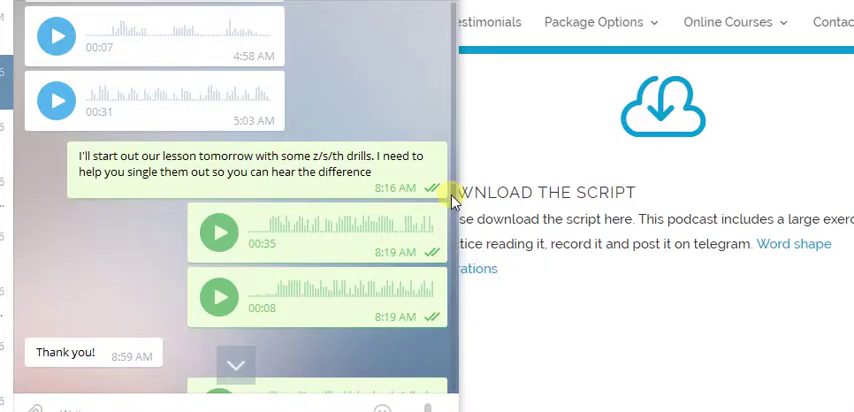
scroll(452, 198, down, 1)
scroll(452, 202, down, 2)
scroll(452, 206, down, 2)
scroll(453, 212, down, 2)
scroll(453, 214, down, 2)
scroll(453, 216, down, 1)
scroll(453, 220, down, 3)
scroll(455, 230, down, 1)
scroll(455, 233, down, 3)
scroll(454, 236, down, 2)
scroll(454, 236, down, 1)
scroll(454, 240, down, 1)
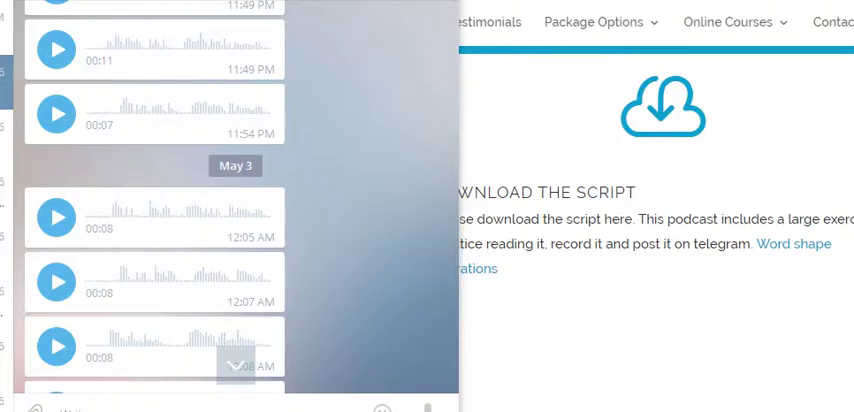
Step: Hide Telegram to review the Zoom meeting's join URL and return to the Week 3 Sound changes script
key(alt+Tab)
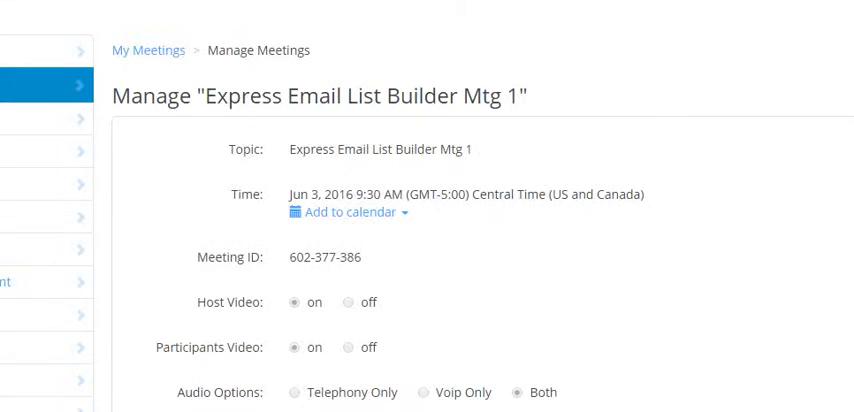
scroll(427, 250, down, 2)
scroll(427, 250, down, 2)
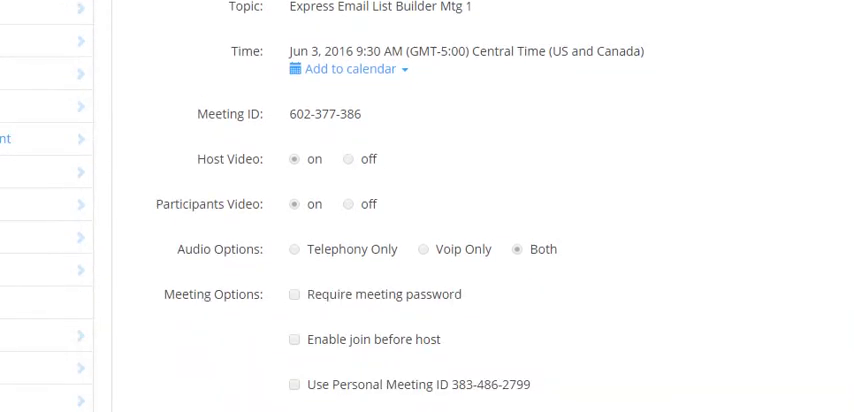
scroll(427, 250, down, 1)
scroll(427, 250, down, 1)
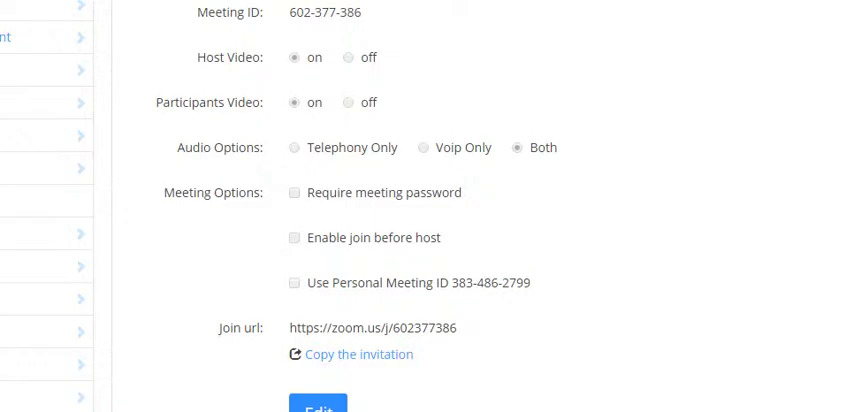
scroll(427, 250, down, 2)
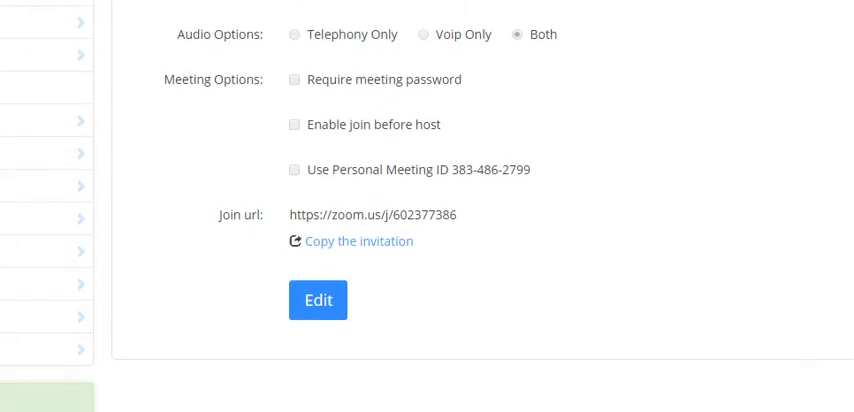
scroll(427, 250, down, 1)
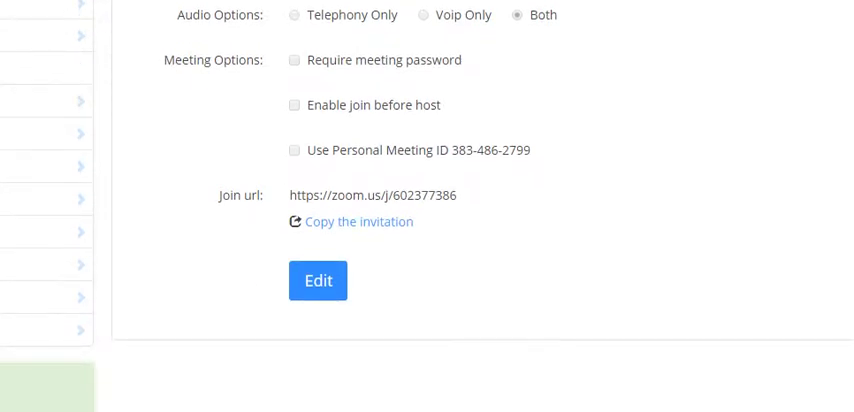
scroll(427, 250, down, 1)
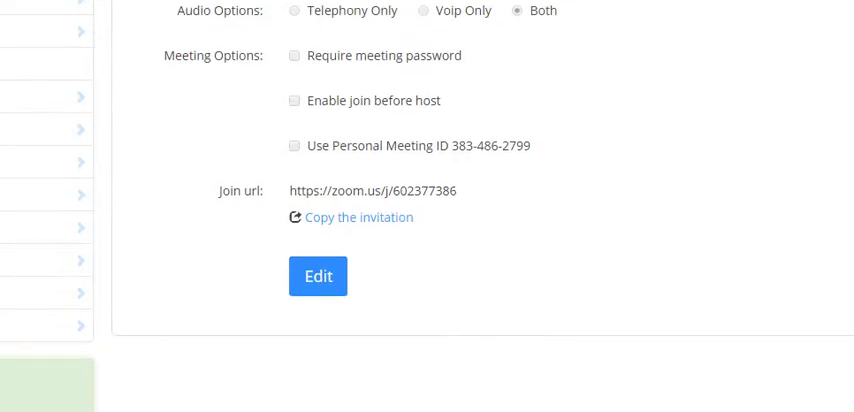
scroll(427, 250, up, 2)
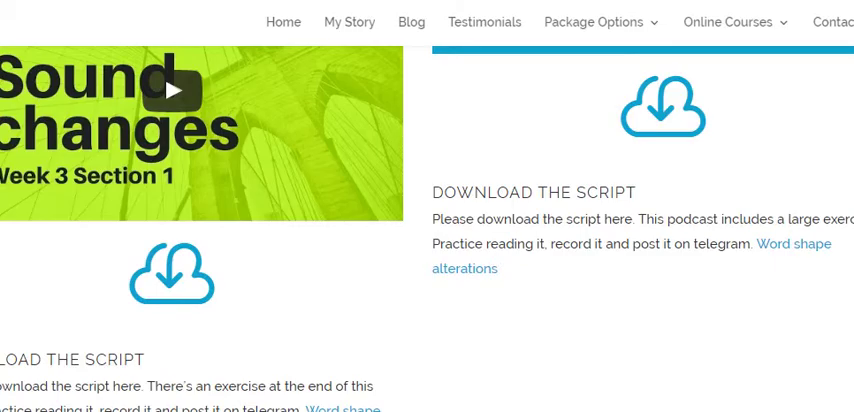
scroll(427, 206, up, 1)
scroll(427, 206, up, 5)
scroll(427, 206, up, 5)
scroll(427, 206, up, 3)
scroll(427, 206, up, 3)
scroll(427, 206, up, 3)
scroll(427, 206, up, 3)
scroll(427, 206, up, 2)
scroll(427, 206, up, 3)
scroll(427, 206, up, 3)
scroll(427, 206, up, 3)
scroll(427, 206, up, 2)
scroll(427, 206, up, 2)
scroll(427, 206, up, 2)
scroll(427, 206, up, 2)
scroll(427, 206, down, 1)
scroll(427, 206, down, 1)
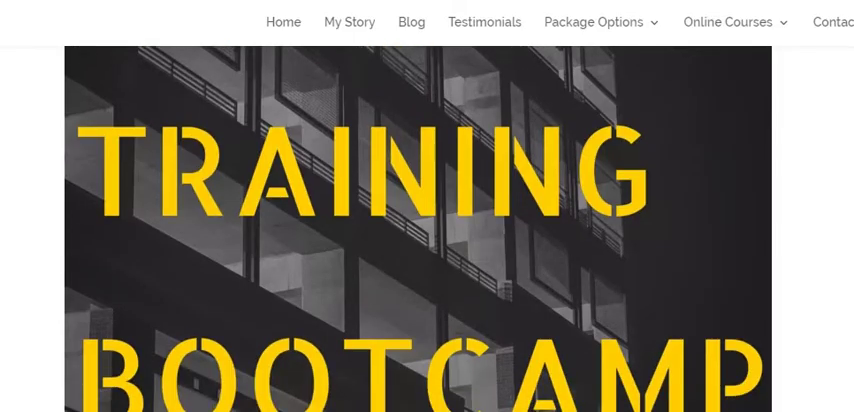